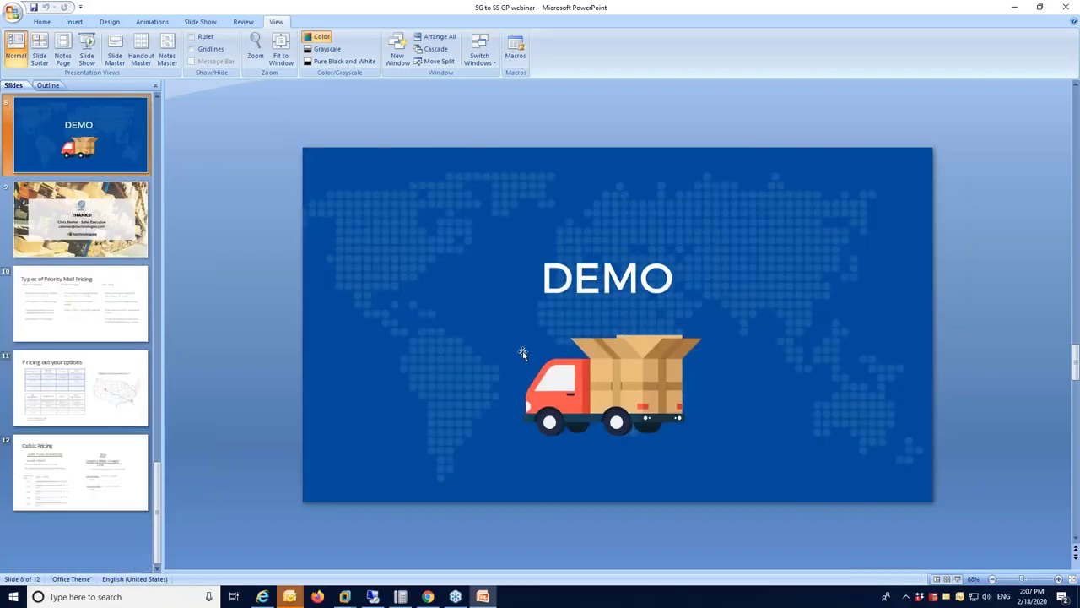
Put the presentation away and dismiss the GoToWebinar reminder covering the SOP ORDERS Sales TRX list
{"action": "left_click", "coordinate": [1017, 8]}
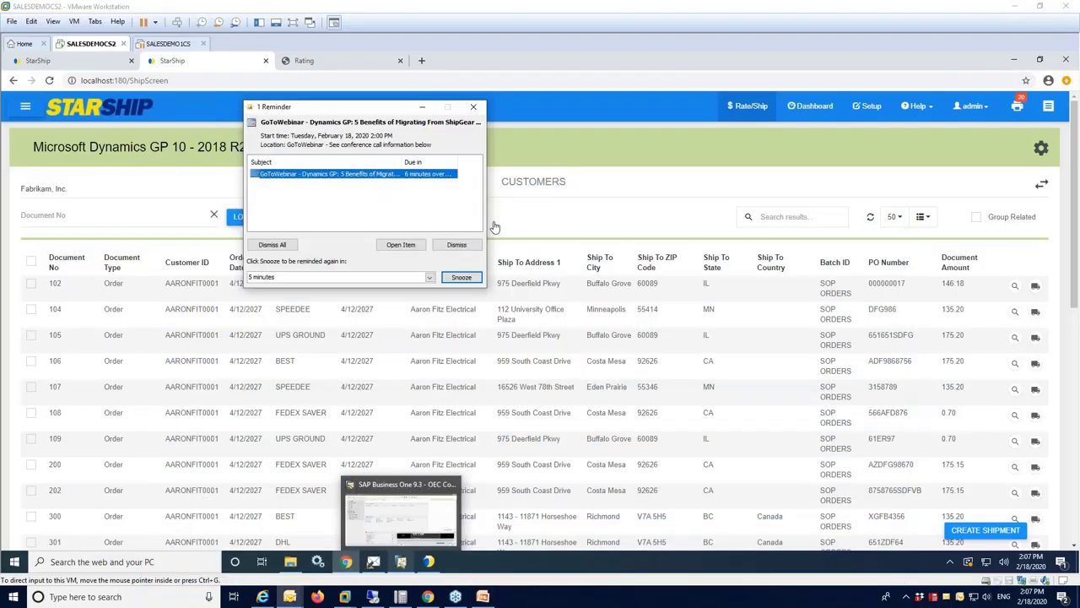
{"action": "left_click", "coordinate": [460, 246]}
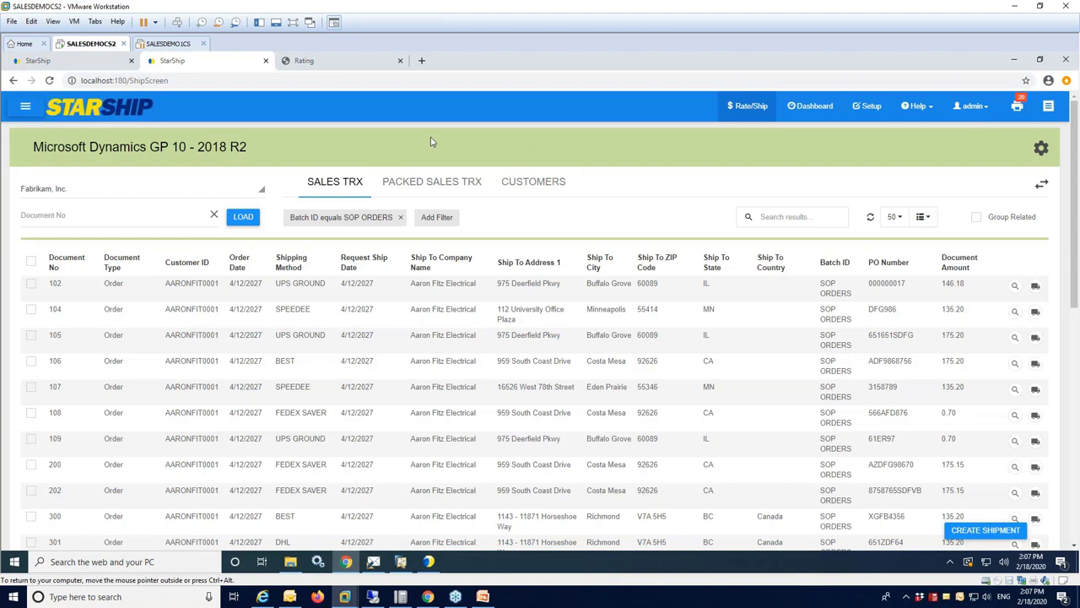
Browse the fields available to a new filter, then cancel, keeping the Batch ID SOP ORDERS filter
{"action": "left_click", "coordinate": [79, 215]}
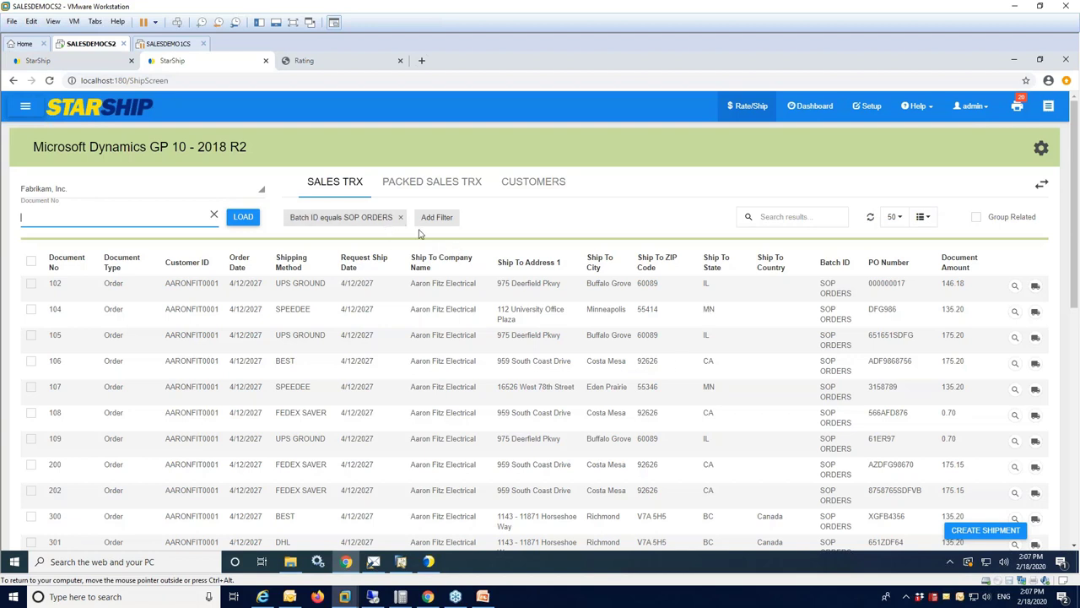
{"action": "left_click", "coordinate": [430, 217]}
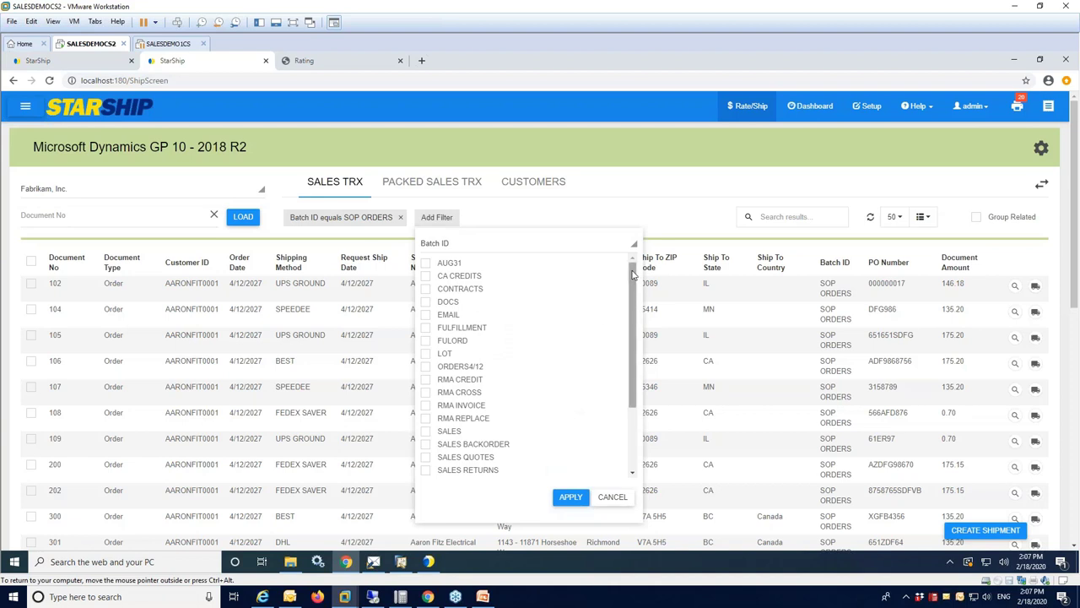
{"action": "left_click", "coordinate": [633, 243]}
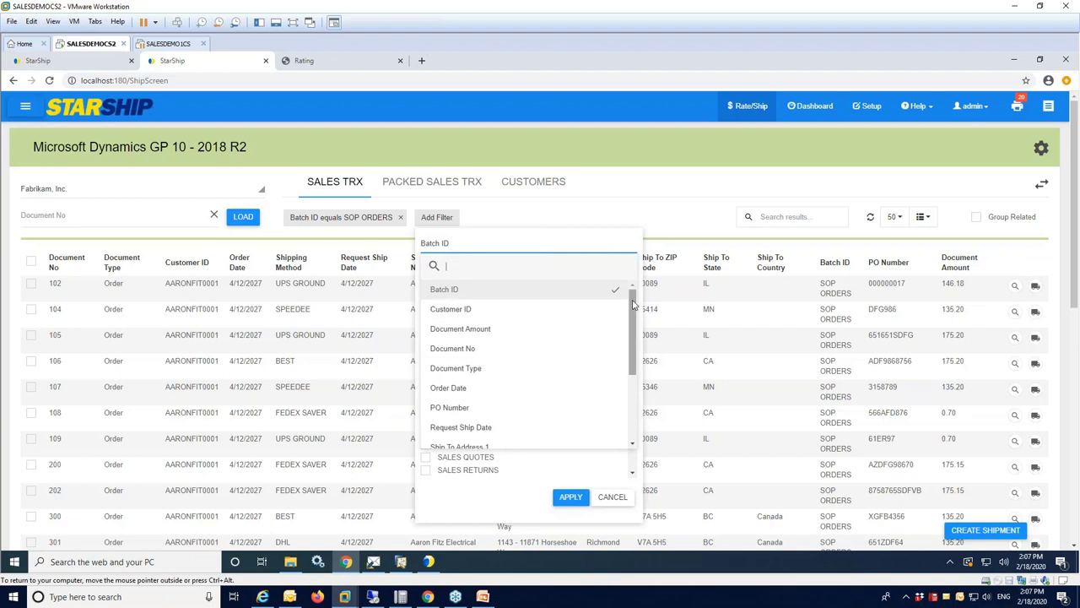
{"action": "left_click_drag", "start_coordinate": [634, 304], "coordinate": [634, 312]}
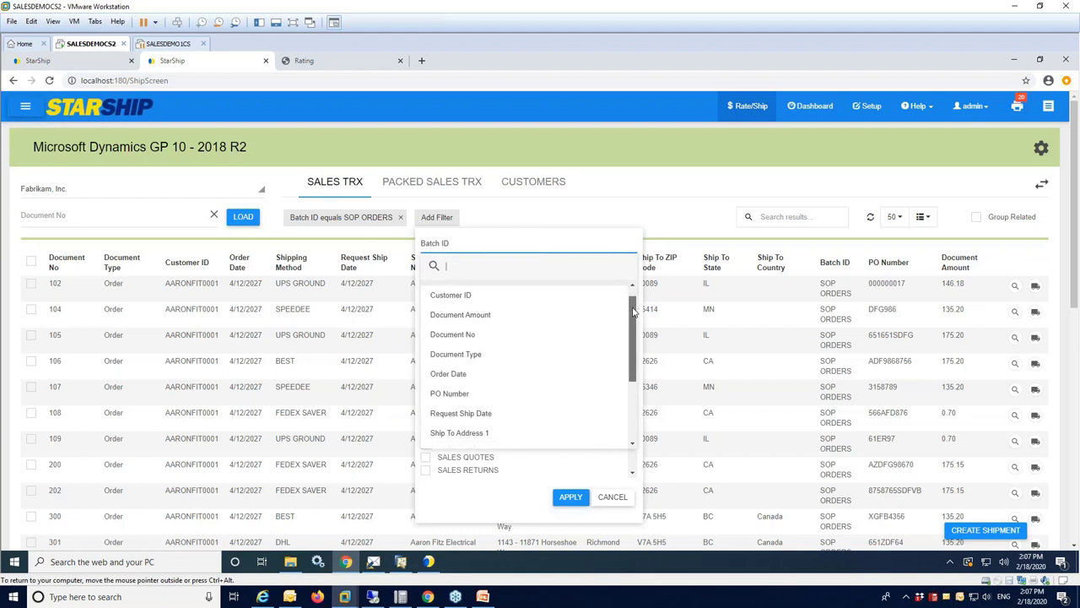
{"action": "left_click_drag", "start_coordinate": [634, 312], "coordinate": [623, 379]}
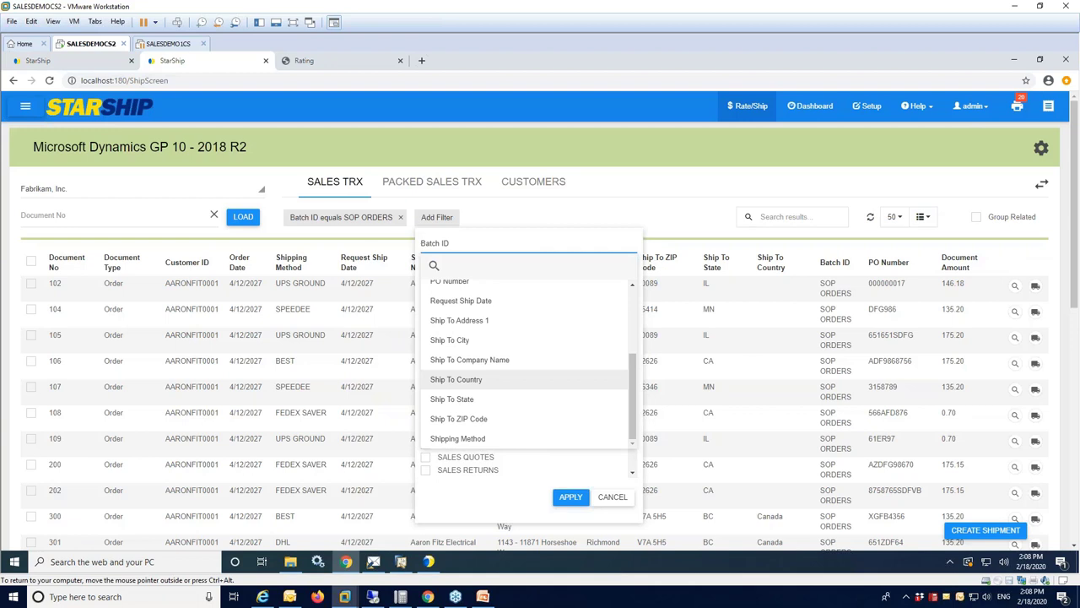
{"action": "left_click", "coordinate": [609, 503]}
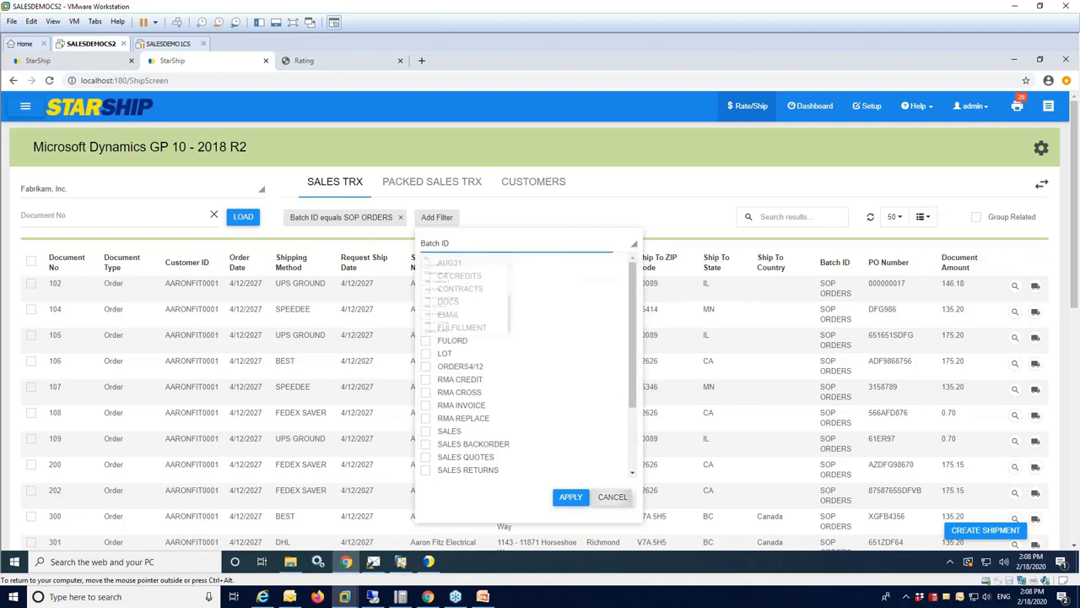
{"action": "left_click", "coordinate": [613, 497]}
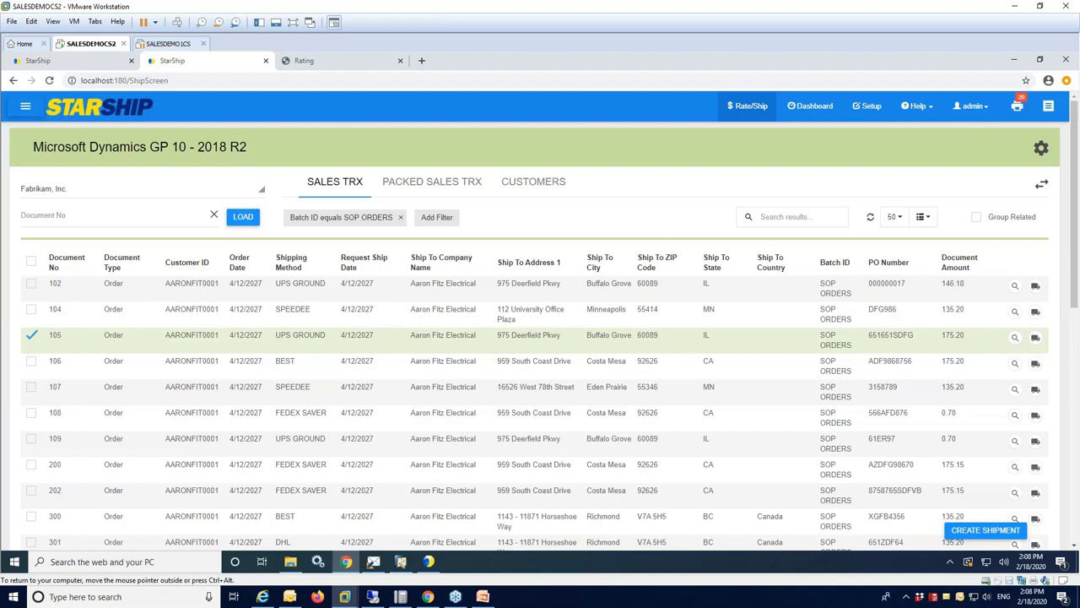
Leave only order 105 checked, unmarking 106 and 107, and create a parcel shipment from it
{"action": "left_click", "coordinate": [32, 361]}
{"action": "left_click", "coordinate": [31, 386]}
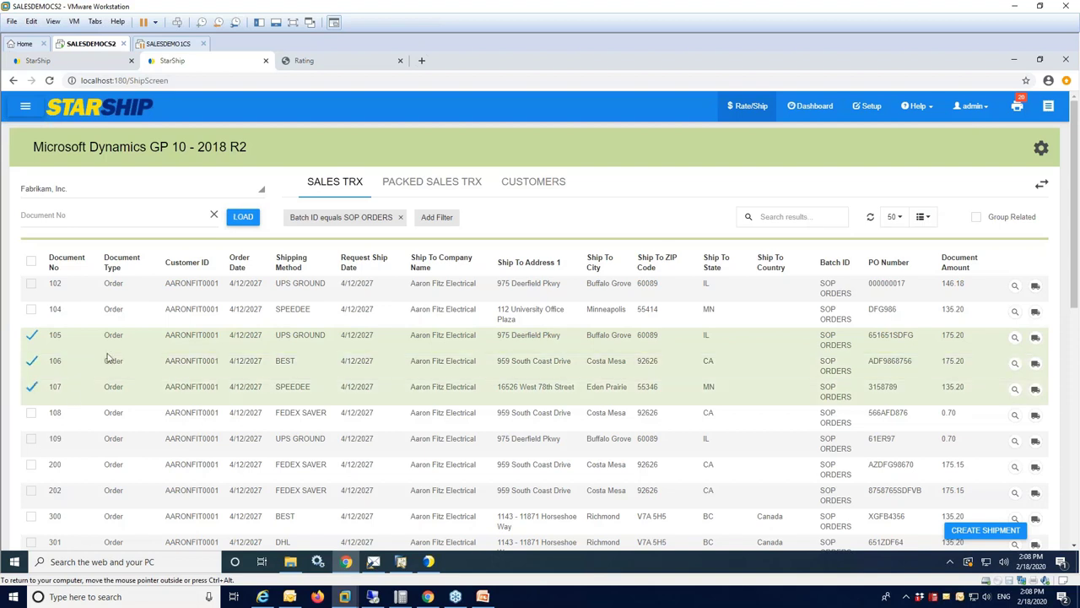
{"action": "left_click", "coordinate": [31, 393]}
{"action": "left_click", "coordinate": [30, 368]}
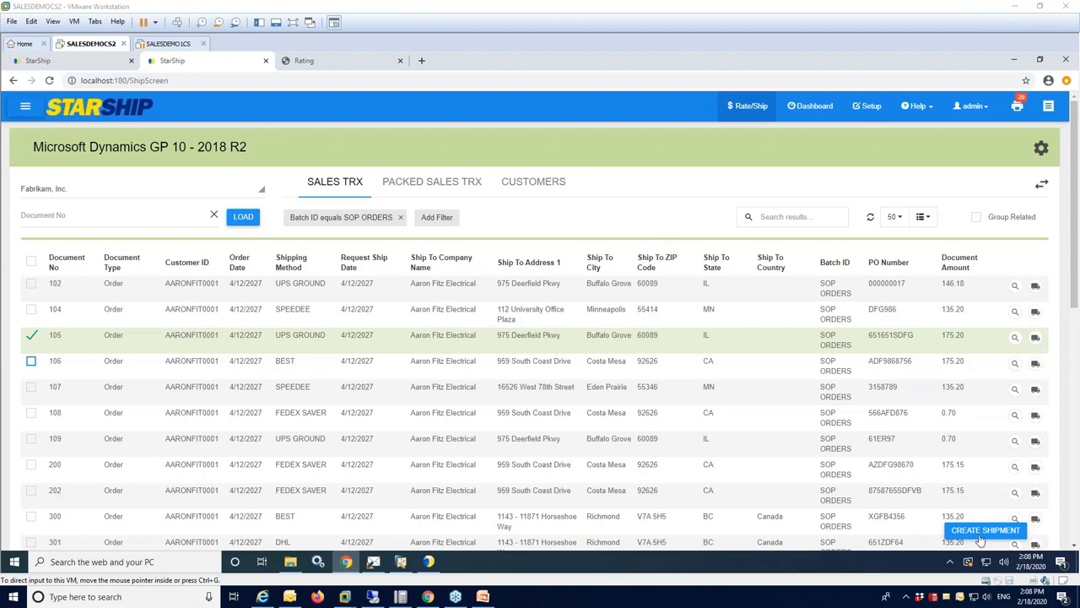
{"action": "left_click", "coordinate": [981, 536]}
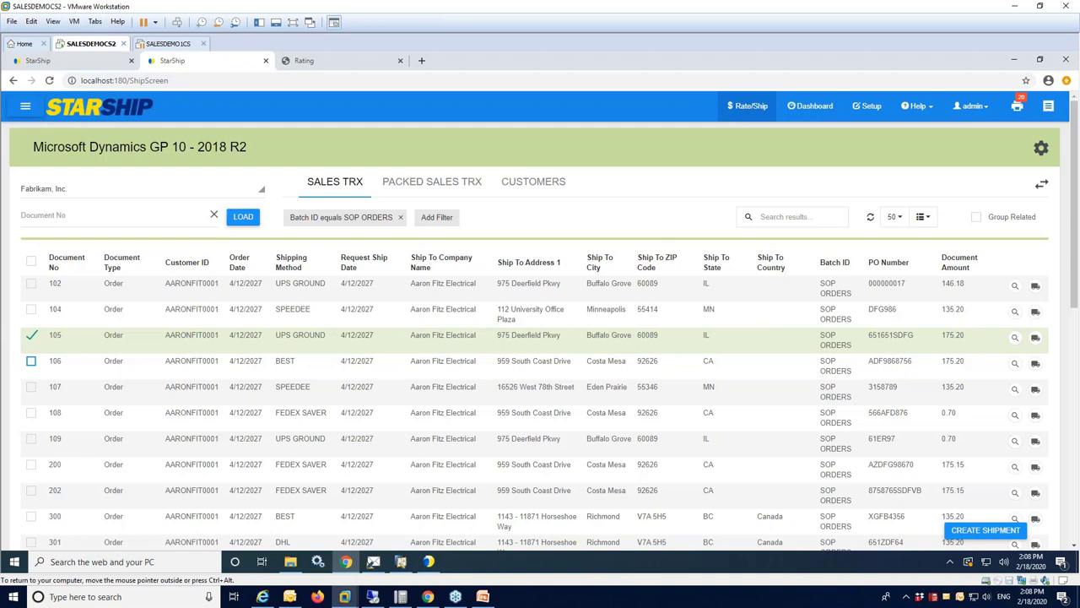
{"action": "left_click", "coordinate": [983, 532]}
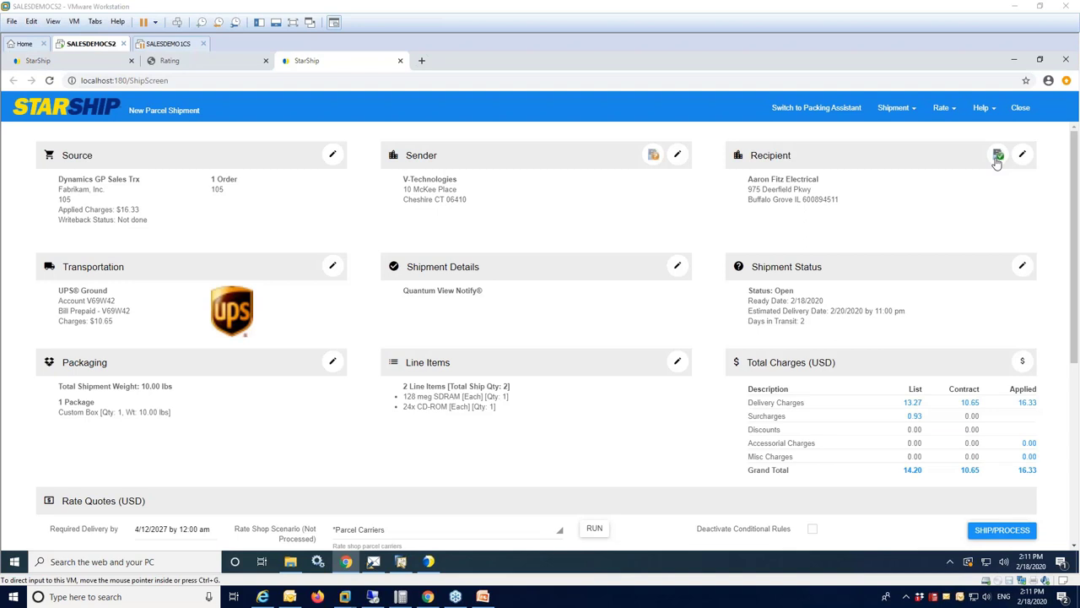
Validate the recipient's shipping address, then switch to the Packing Assistant for order 105
{"action": "left_click", "coordinate": [998, 160]}
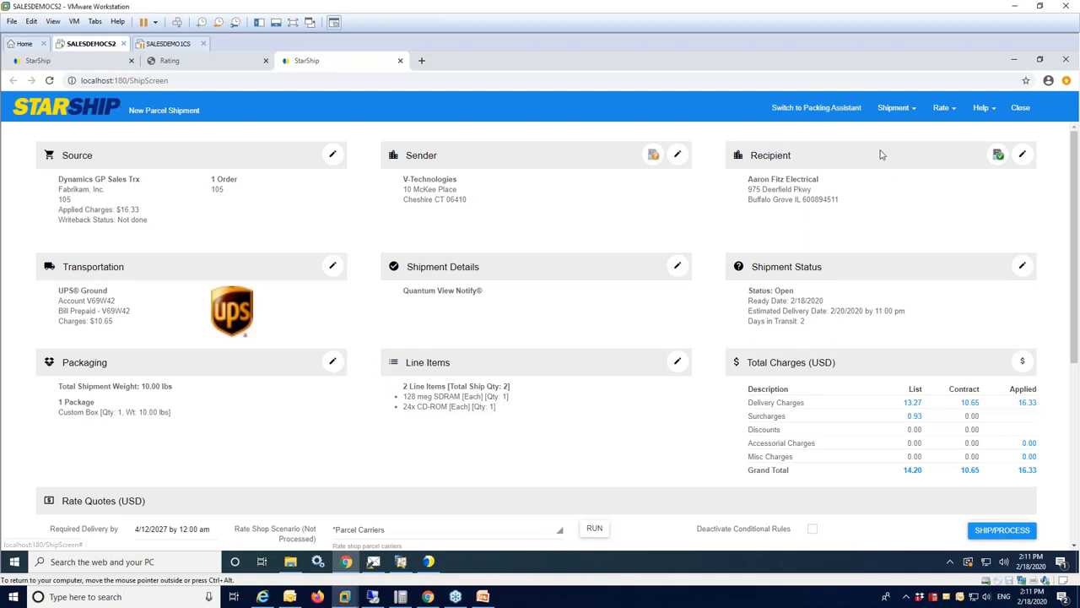
{"action": "left_click", "coordinate": [835, 115]}
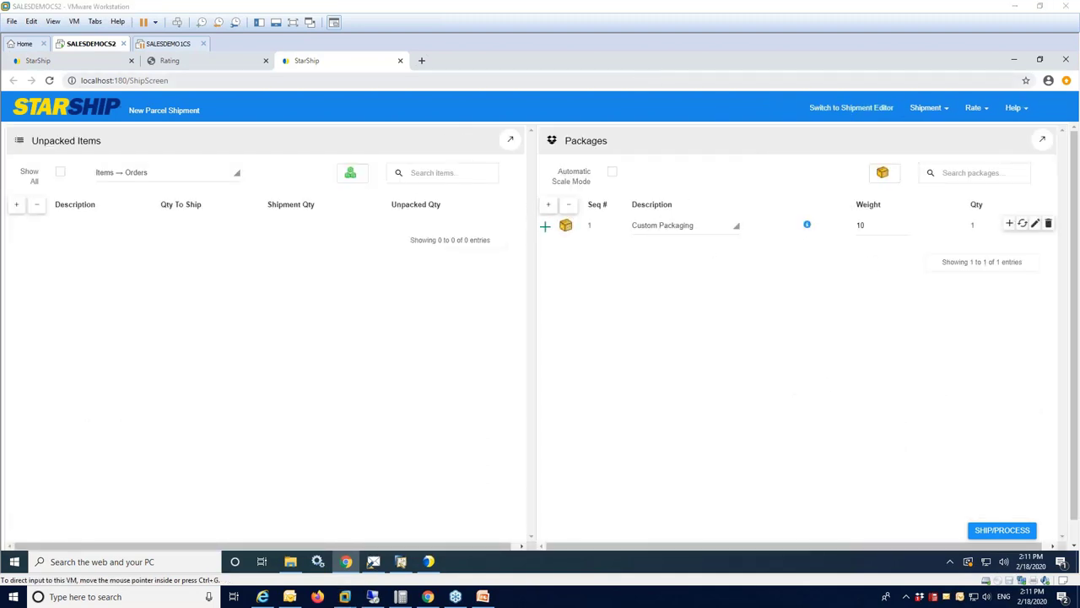
Add a Large Box package 2 and move the 24x CD-ROM from package 1 into it
{"action": "left_click", "coordinate": [548, 206]}
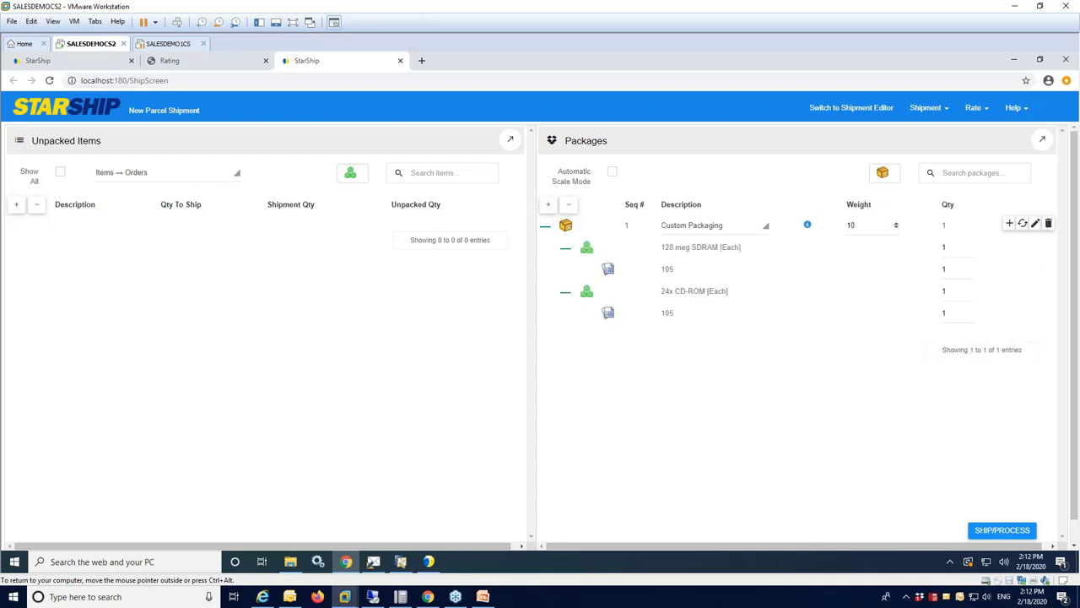
{"action": "left_click", "coordinate": [882, 174]}
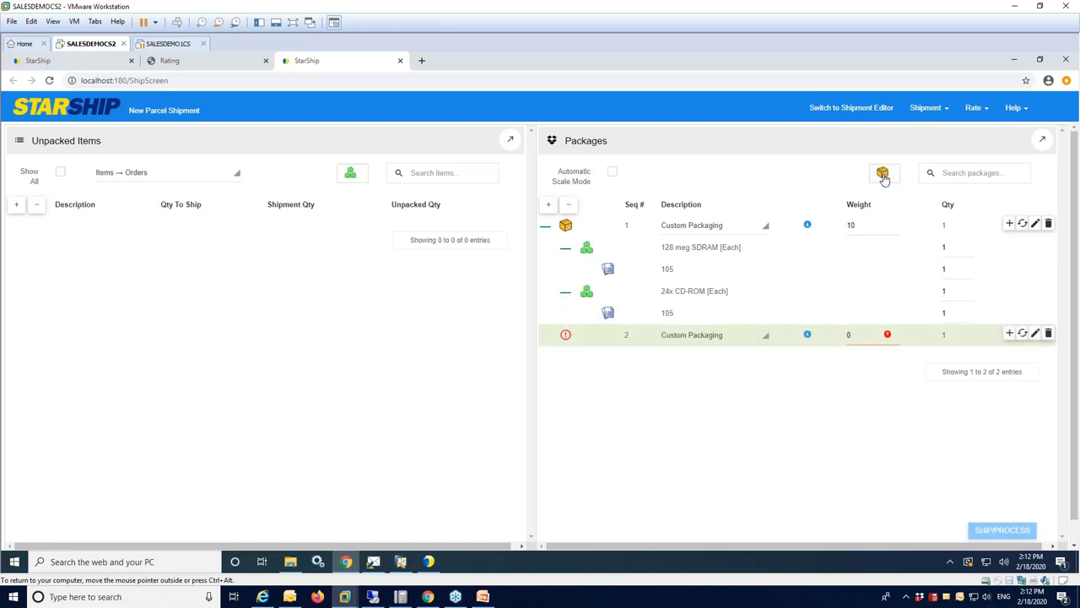
{"action": "left_click", "coordinate": [766, 338]}
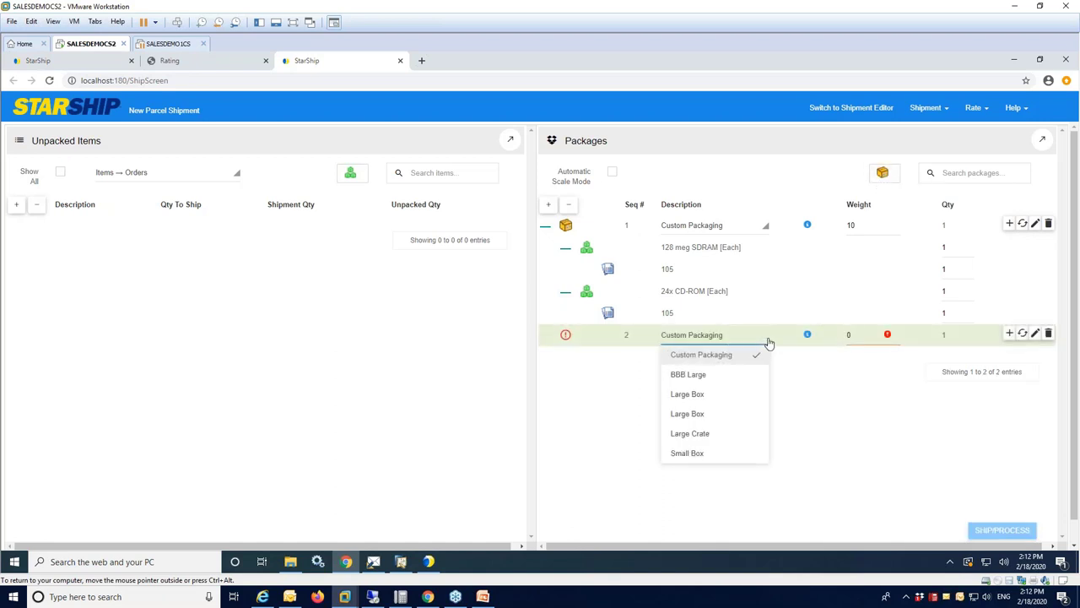
{"action": "left_click", "coordinate": [677, 417]}
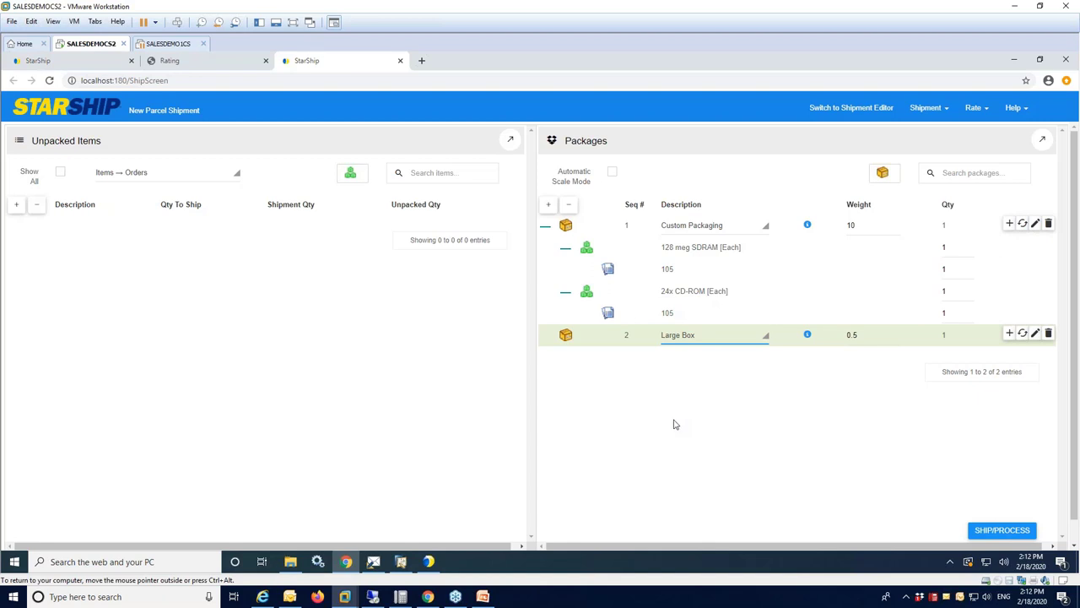
{"action": "left_click_drag", "start_coordinate": [585, 295], "coordinate": [574, 342]}
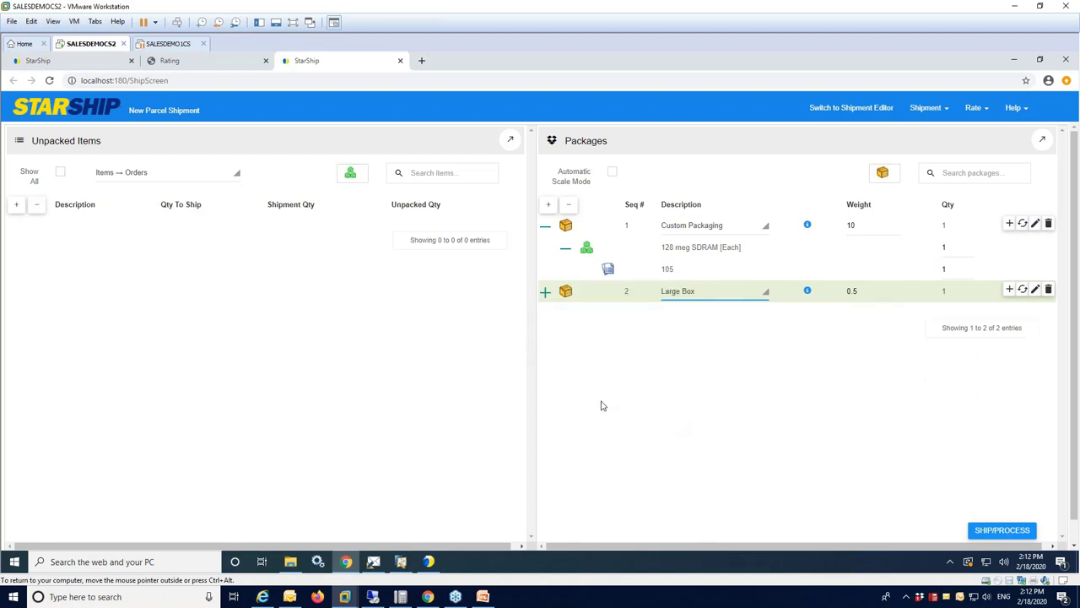
Return to shipment details, get rate quotes, and expand the $46.10 applied grand total breakdown
{"action": "left_click", "coordinate": [868, 108]}
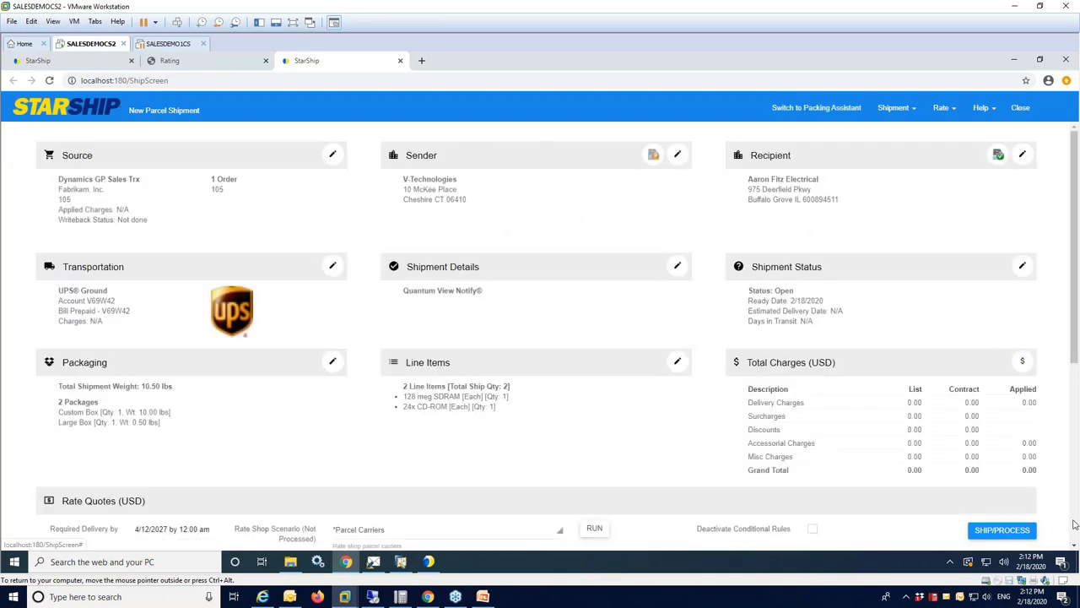
{"action": "left_click", "coordinate": [914, 110]}
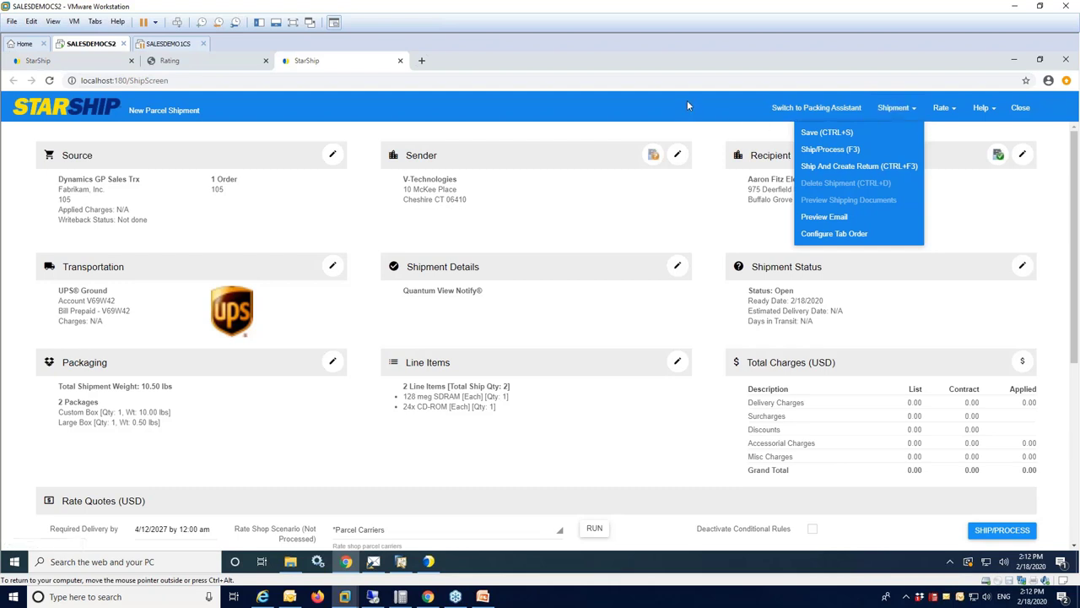
{"action": "scroll", "coordinate": [738, 325], "scroll_direction": "down", "scroll_amount": 1}
{"action": "scroll", "coordinate": [739, 325], "scroll_direction": "down", "scroll_amount": 2}
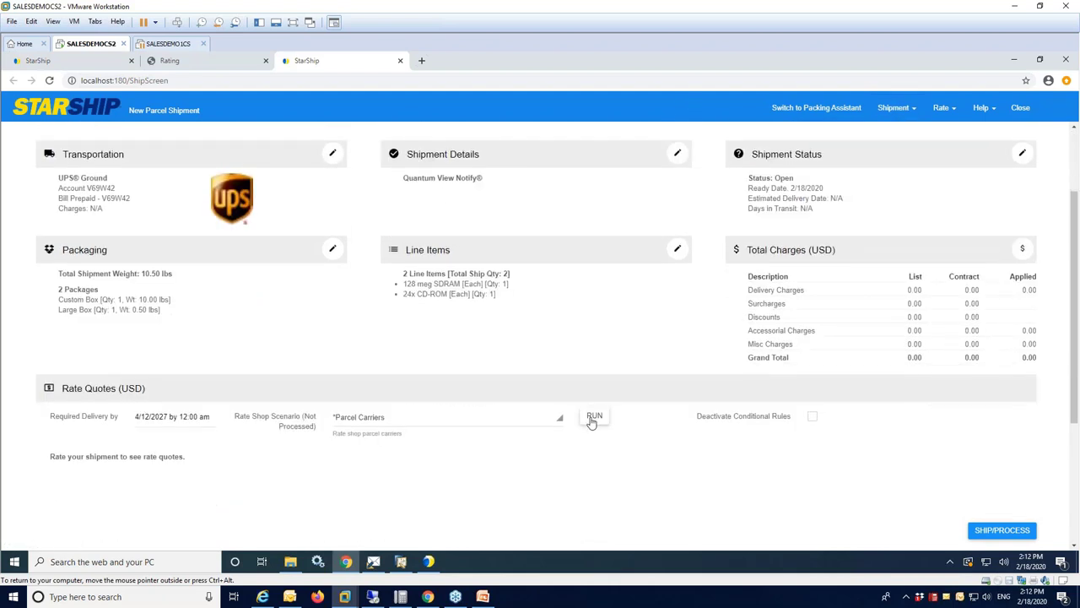
{"action": "left_click", "coordinate": [593, 416]}
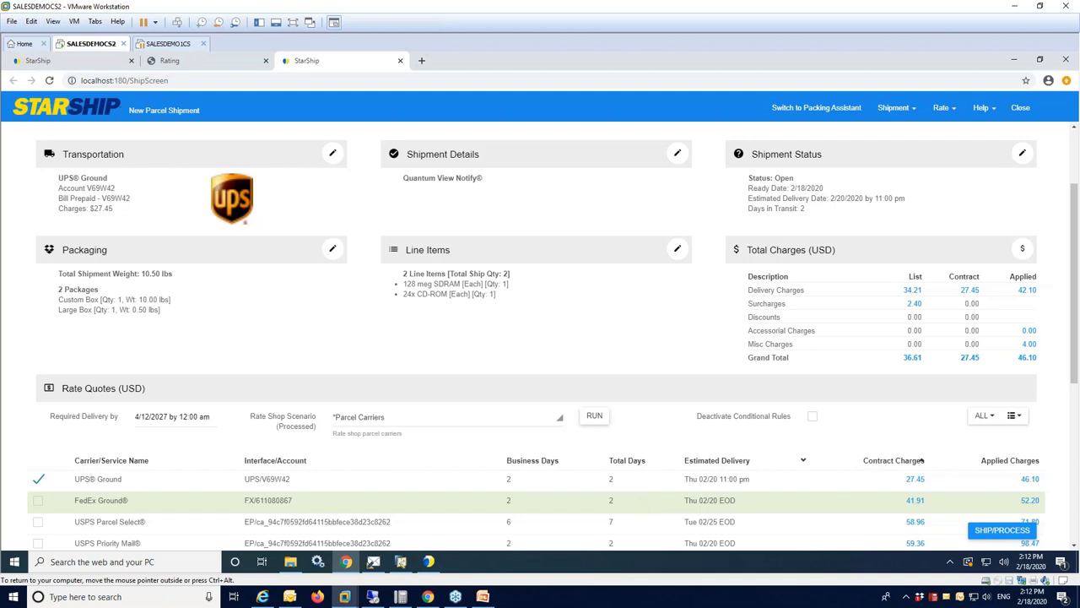
{"action": "left_click", "coordinate": [1027, 358]}
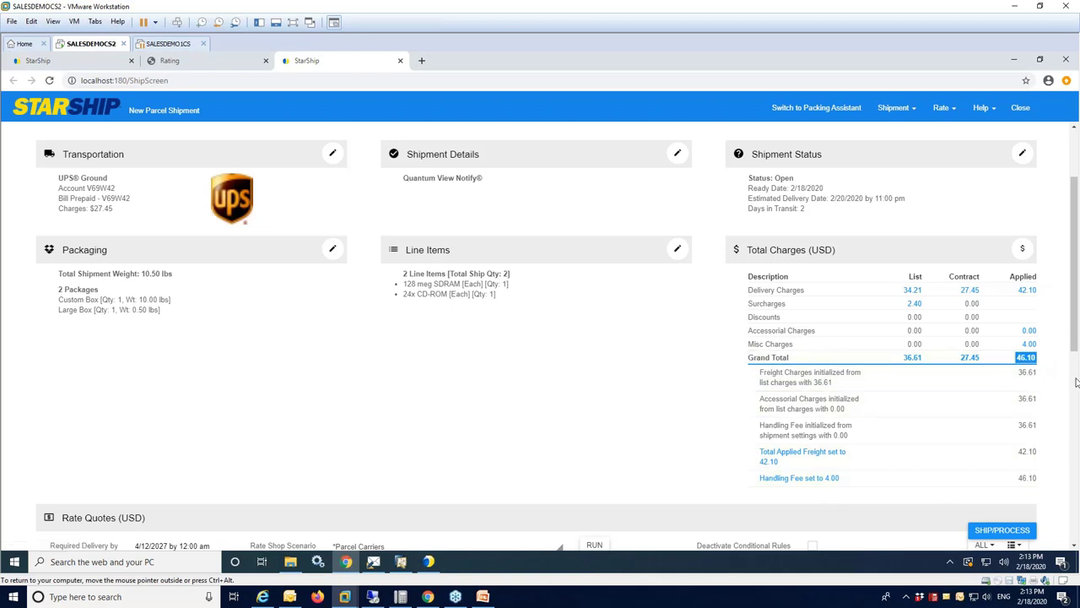
Ship order 105 via UPS Ground and close both packages' label and packing-list tabs
{"action": "left_click", "coordinate": [998, 532]}
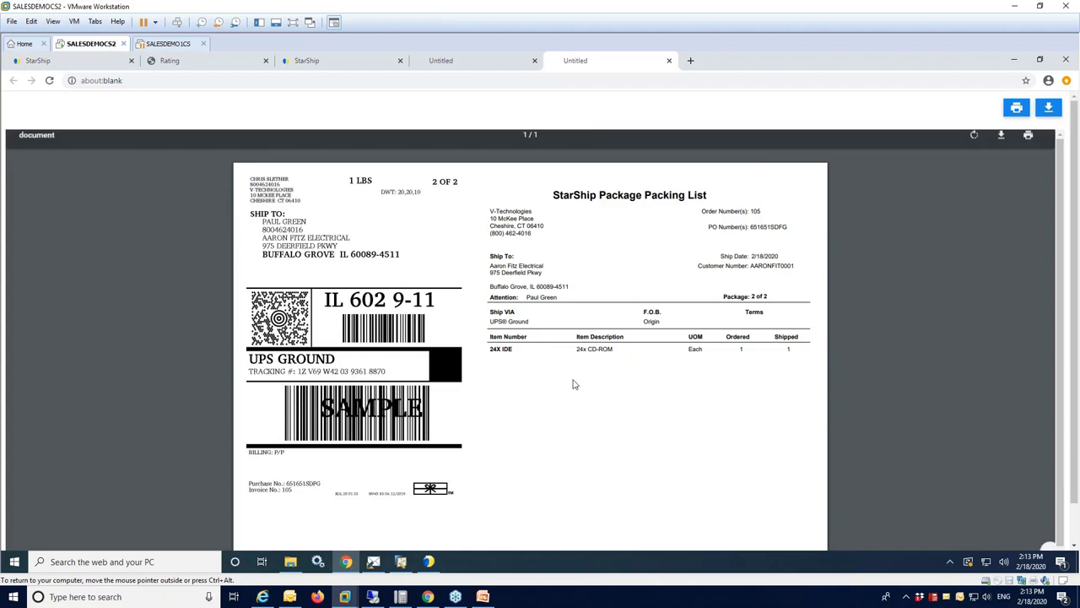
{"action": "left_click", "coordinate": [669, 60]}
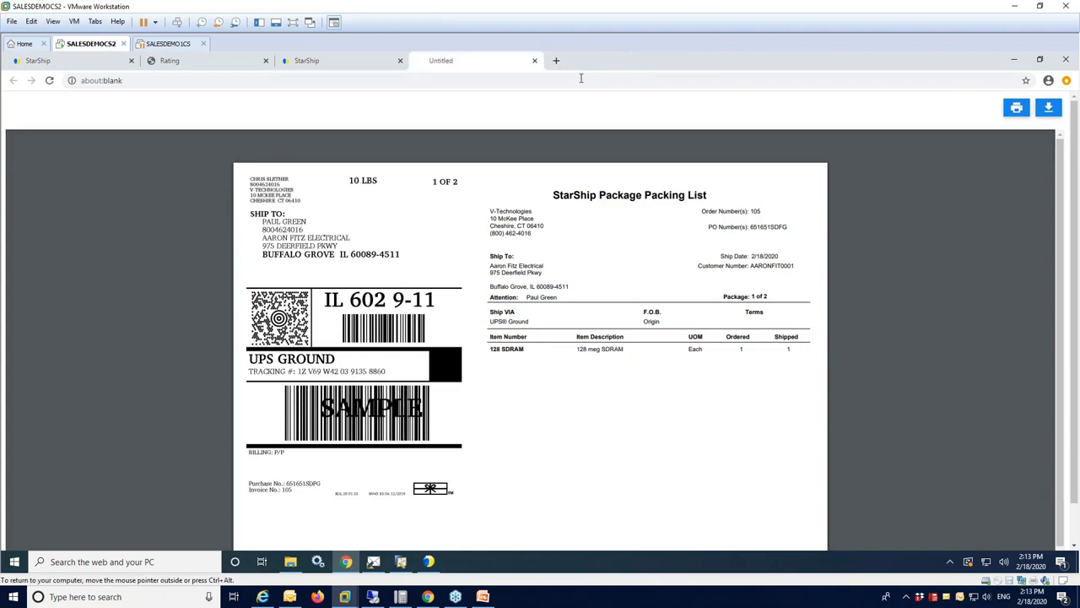
{"action": "left_click", "coordinate": [534, 60]}
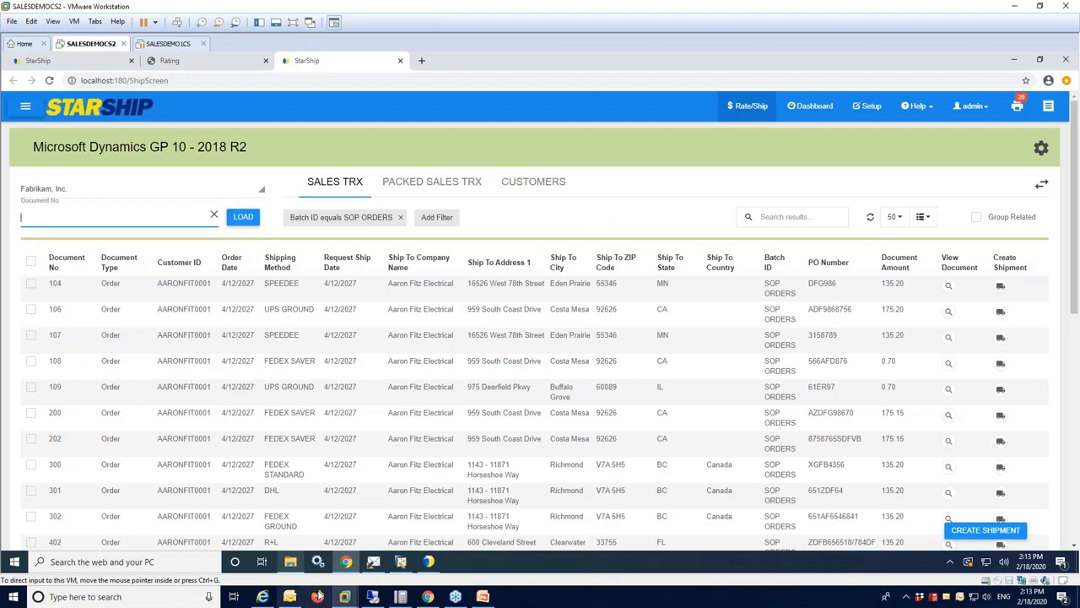
In Dynamics GP, read order 105's shipment note, then check its SHIPPED batch and $46.10 freight
{"action": "left_click", "coordinate": [372, 597]}
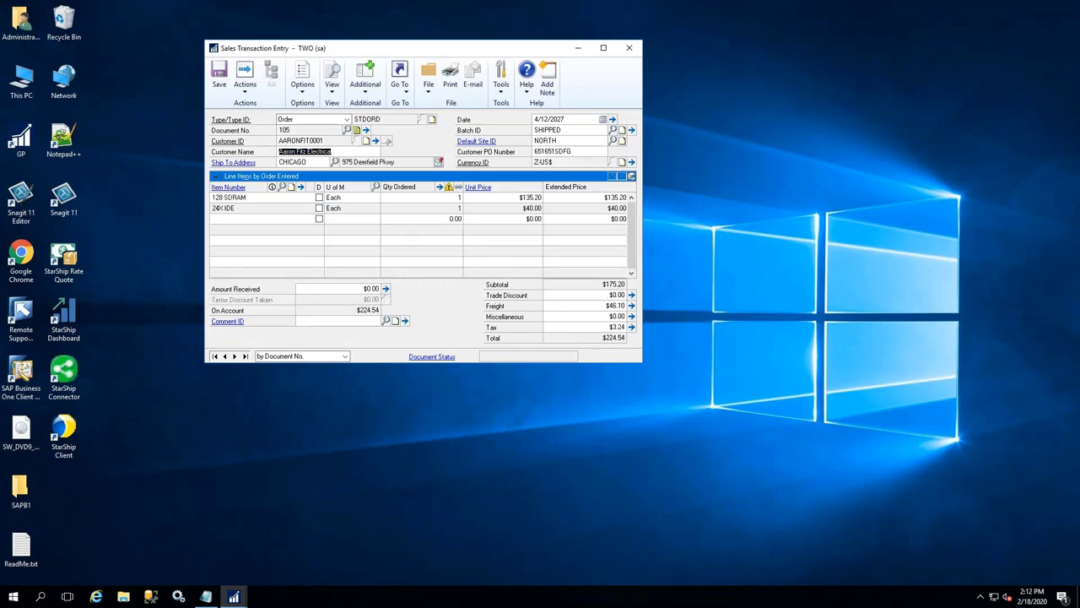
{"action": "left_click", "coordinate": [355, 130]}
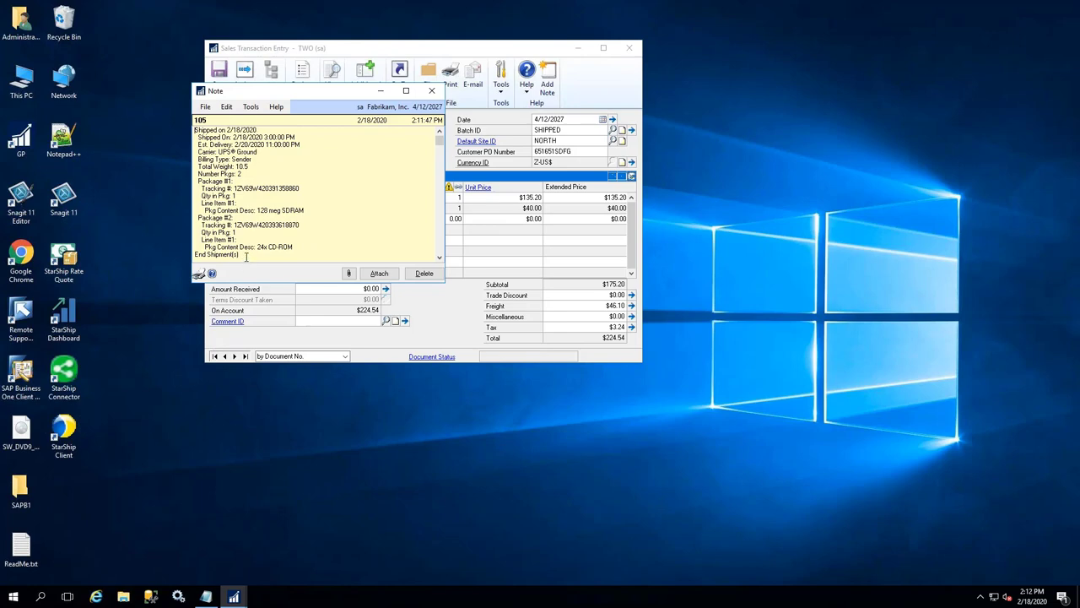
{"action": "left_click", "coordinate": [431, 90]}
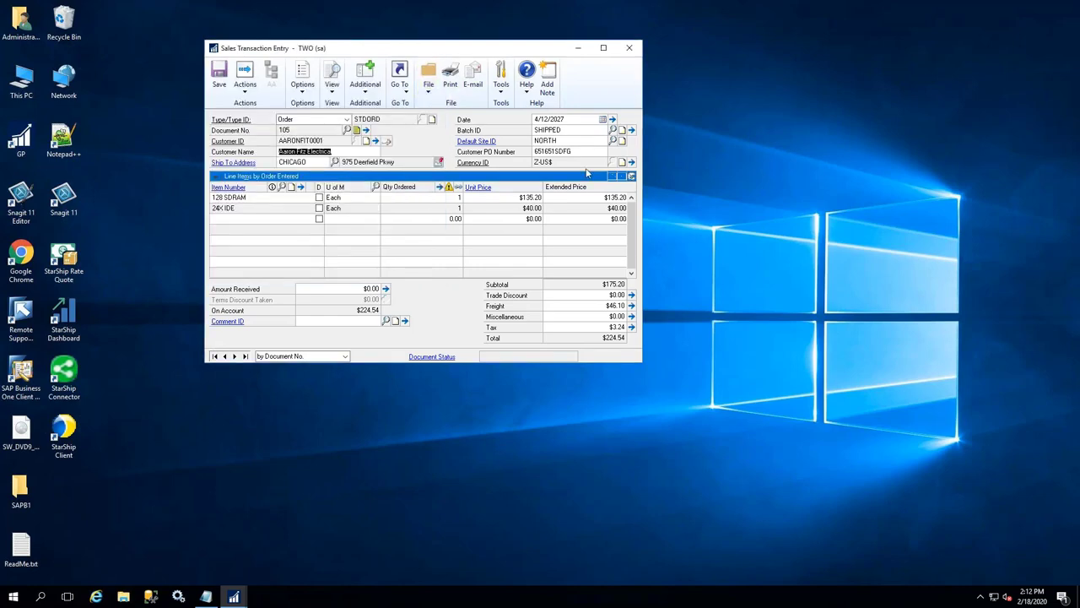
{"action": "double_click", "coordinate": [567, 130]}
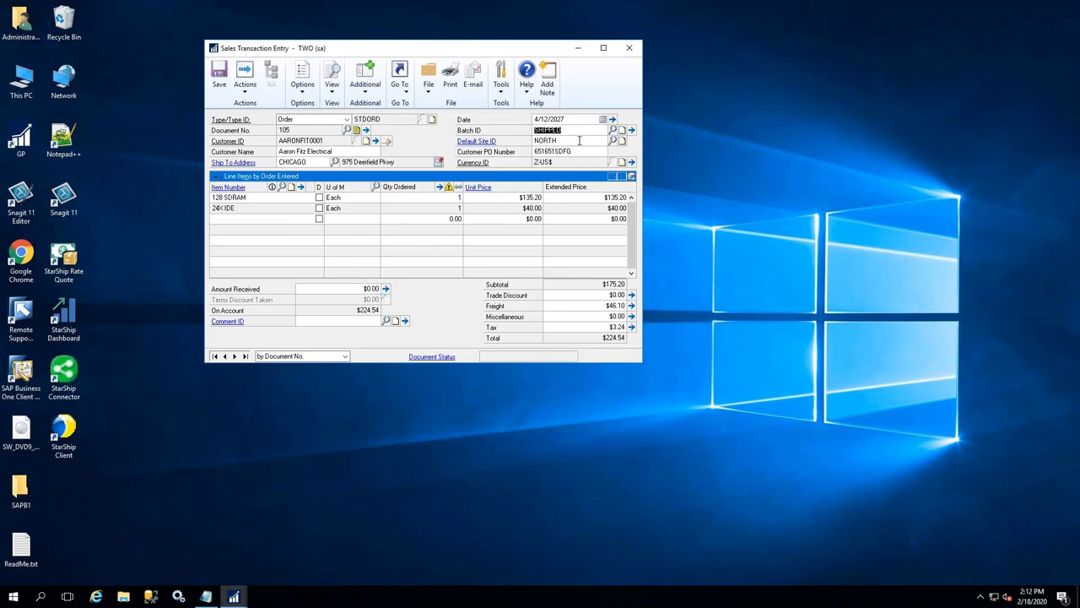
{"action": "left_click", "coordinate": [600, 305]}
{"action": "left_click", "coordinate": [407, 93]}
{"action": "left_click", "coordinate": [413, 117]}
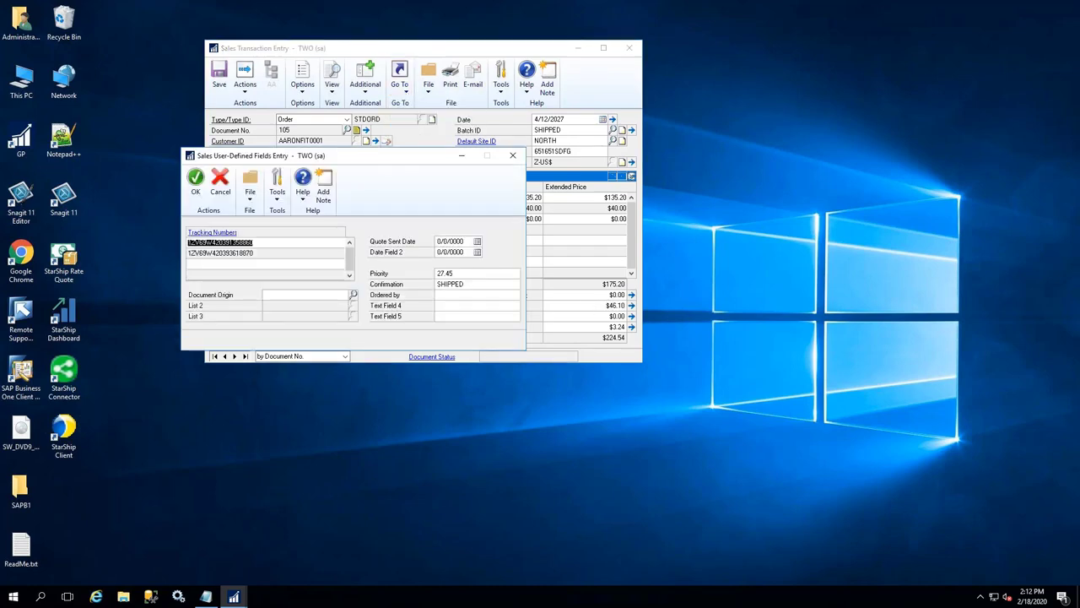
{"action": "left_click", "coordinate": [448, 295]}
Expand order 105's line items and review the SDRAM line's CHICAGO ship-to address before closing it
{"action": "left_click", "coordinate": [512, 158]}
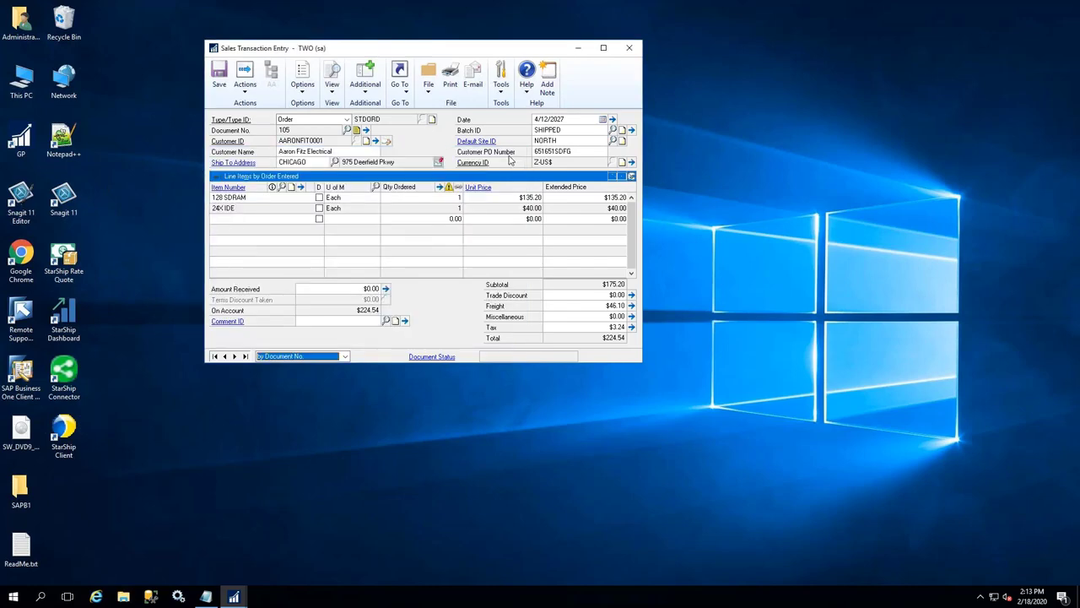
{"action": "left_click", "coordinate": [631, 178]}
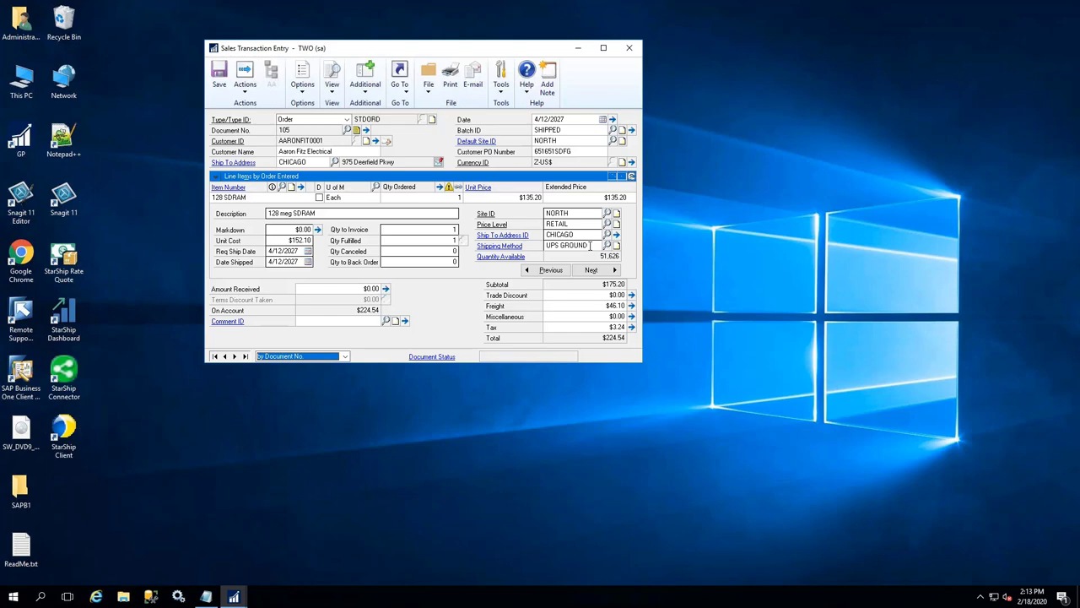
{"action": "left_click", "coordinate": [617, 234]}
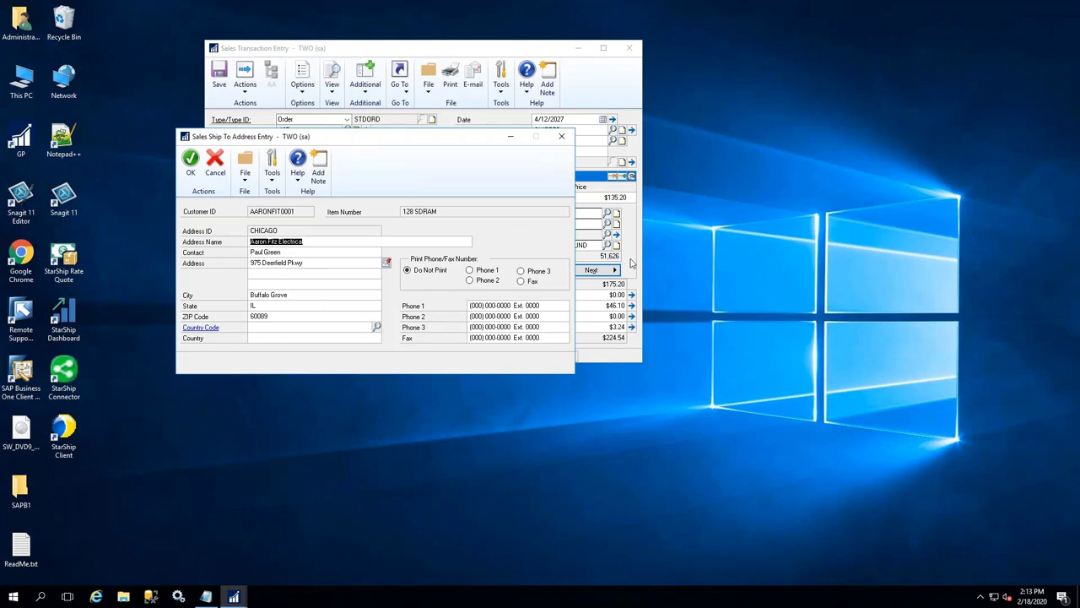
{"action": "left_click", "coordinate": [561, 138]}
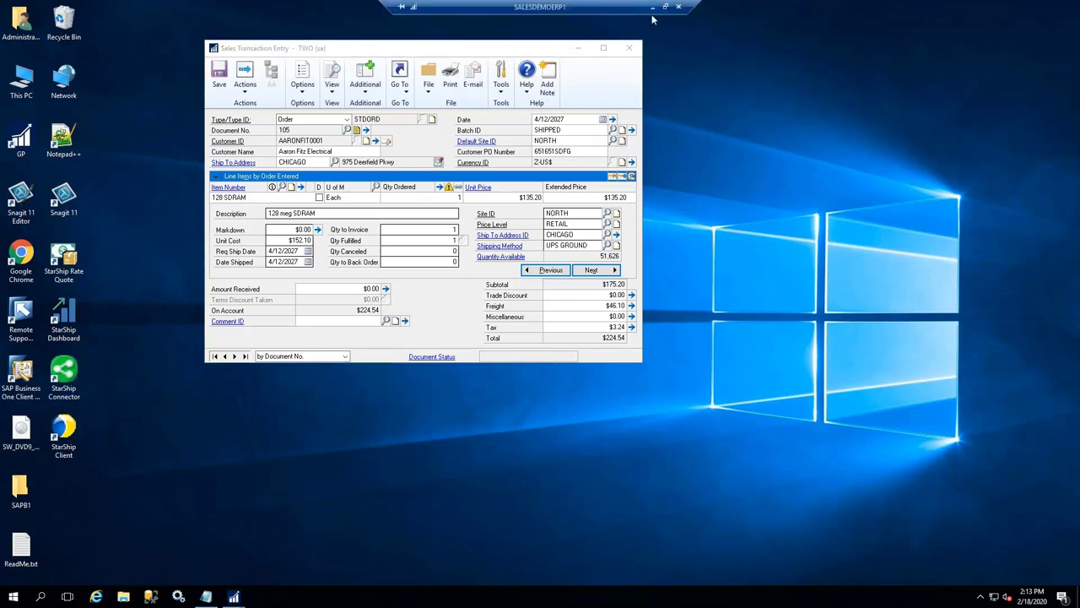
Minimize the Dynamics GP session and view StarShip's Rating page, then its Dashboard
{"action": "left_click", "coordinate": [653, 7]}
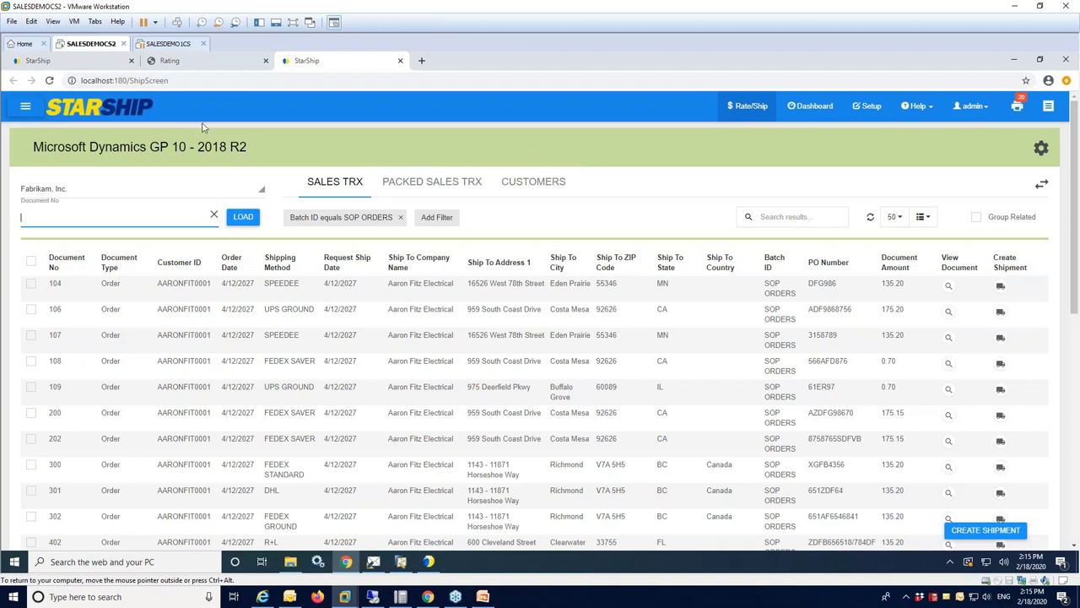
{"action": "left_click", "coordinate": [203, 67]}
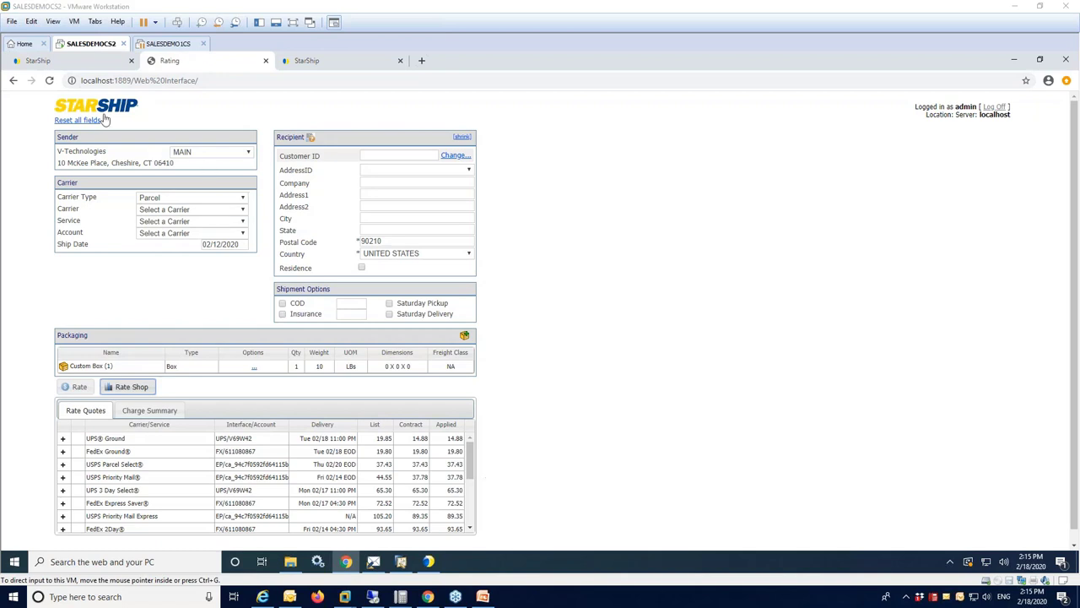
{"action": "left_click", "coordinate": [91, 67]}
Open the StarShip Dashboard, view the chart types to add, and scroll to Shipment History and Total Orders
{"action": "left_click", "coordinate": [91, 64]}
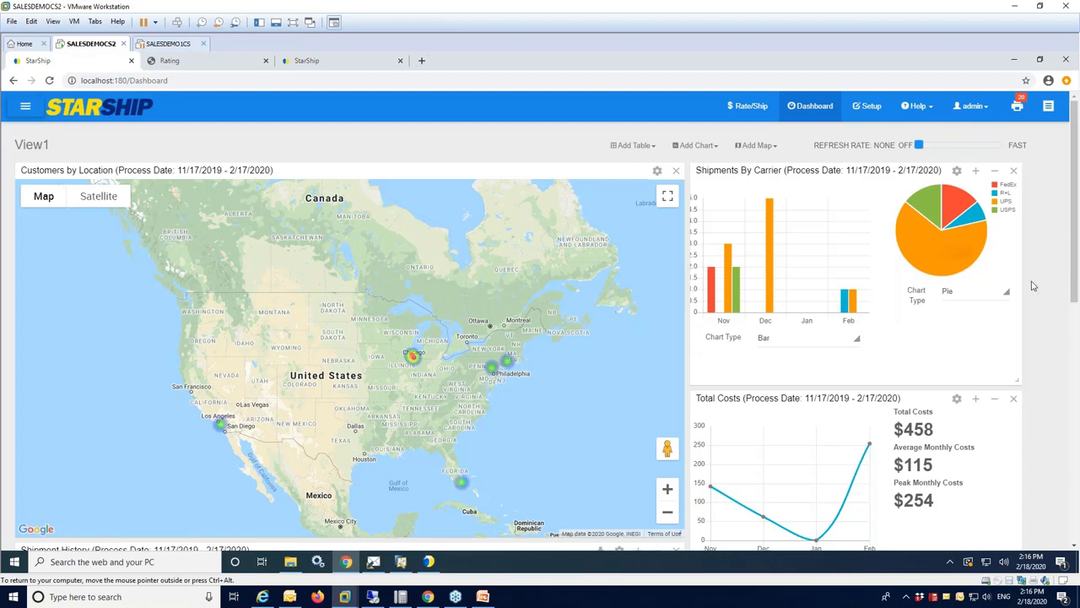
{"action": "left_click", "coordinate": [716, 148]}
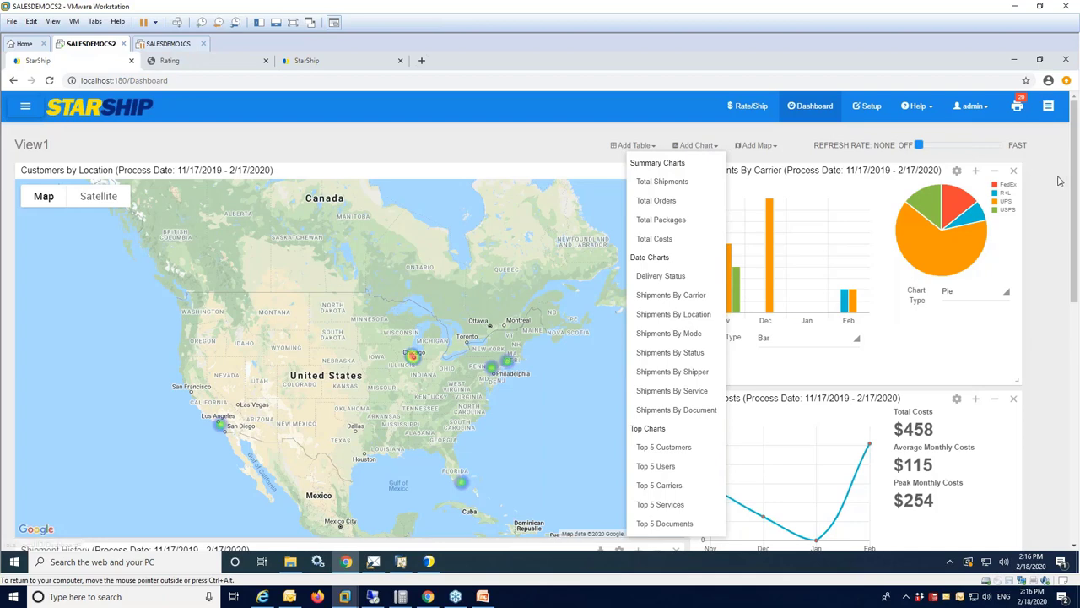
{"action": "left_click_drag", "start_coordinate": [1069, 169], "coordinate": [1068, 286]}
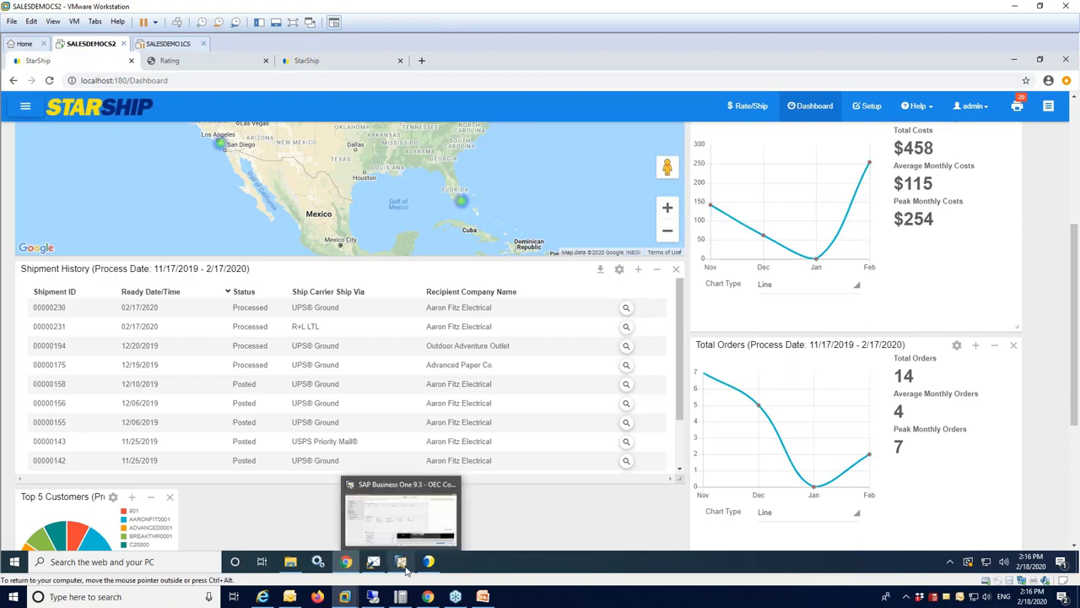
Add a Shipment data attachment with source Carrier BOL to the Ship Notification – Parcel template
{"action": "left_click", "coordinate": [376, 565]}
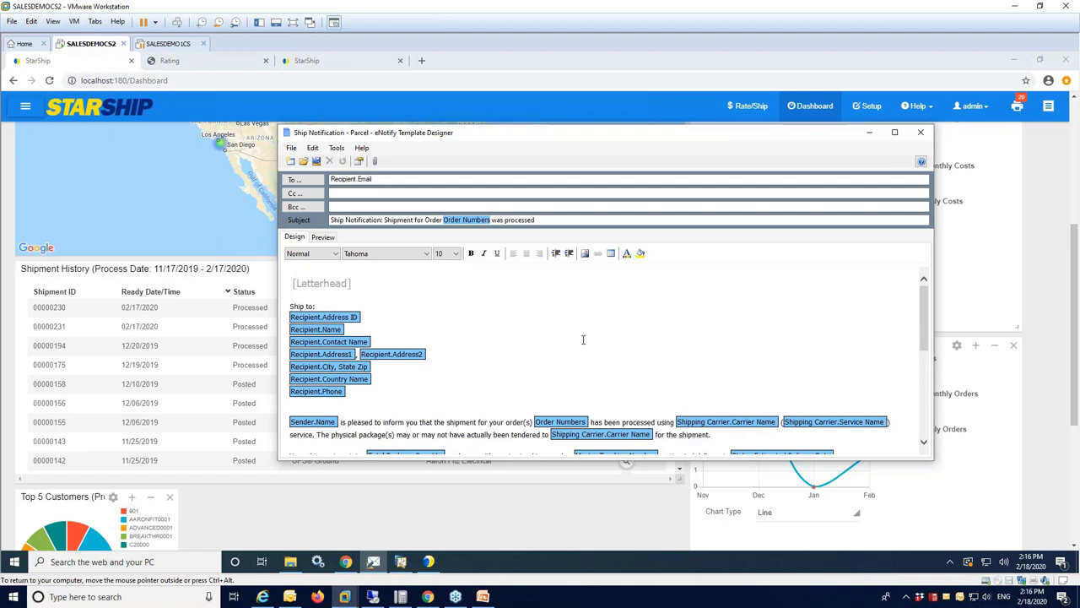
{"action": "left_click", "coordinate": [374, 162]}
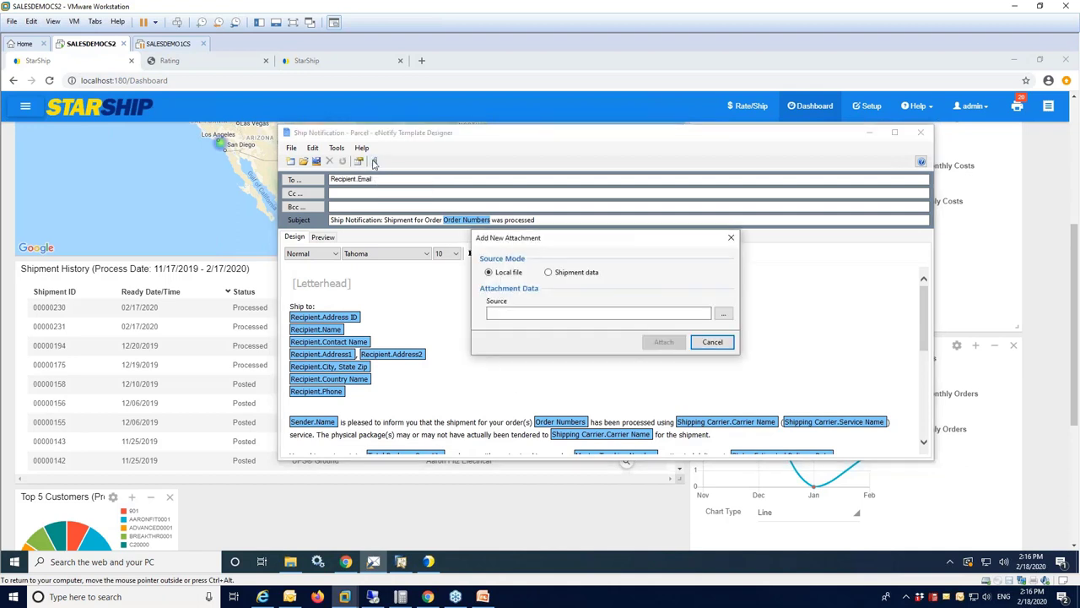
{"action": "left_click", "coordinate": [549, 272]}
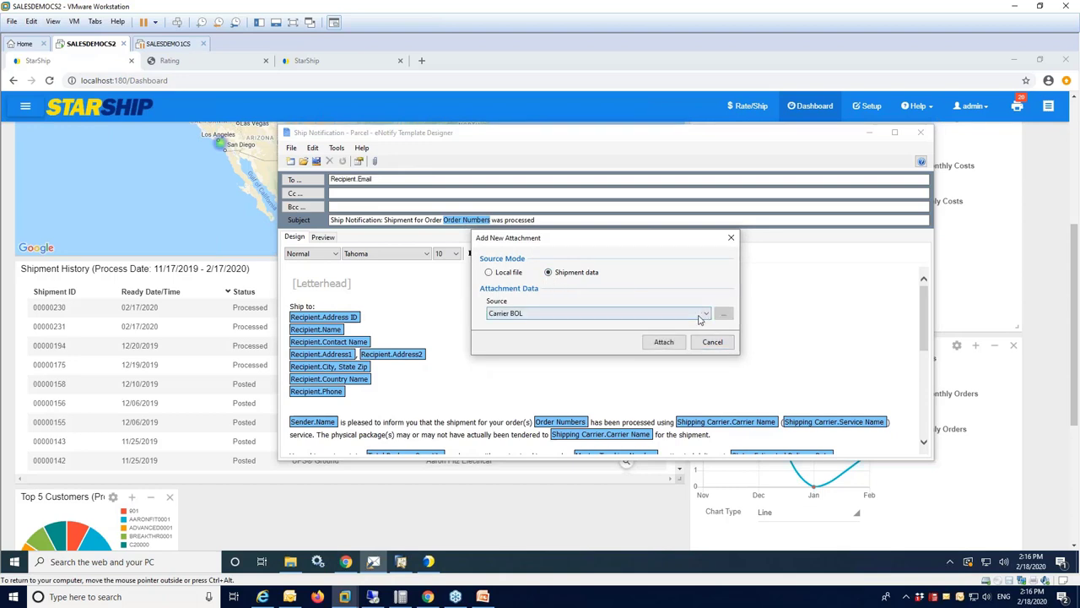
{"action": "left_click", "coordinate": [705, 314]}
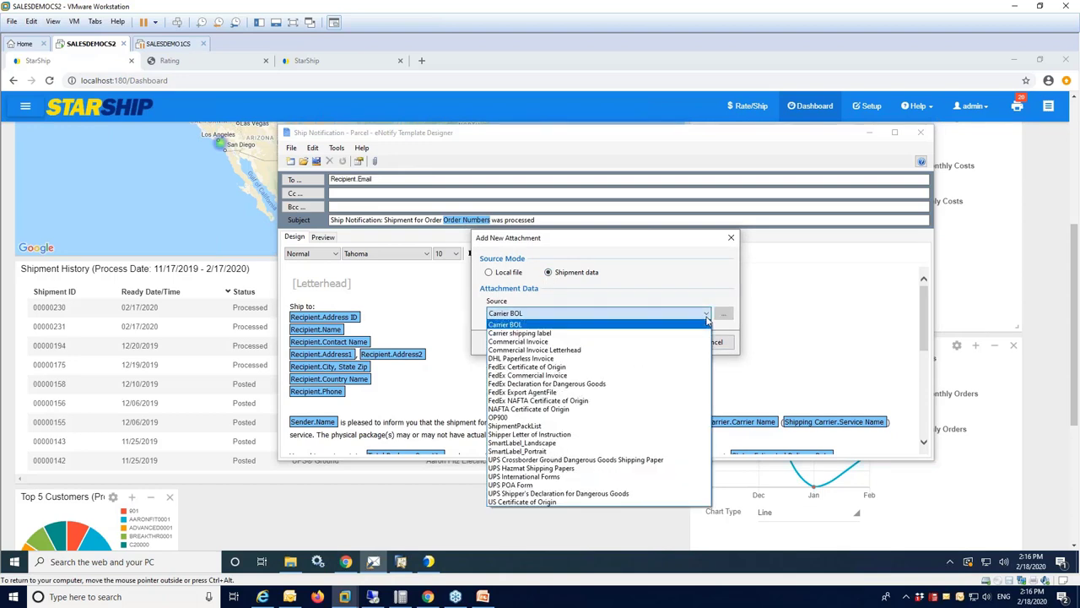